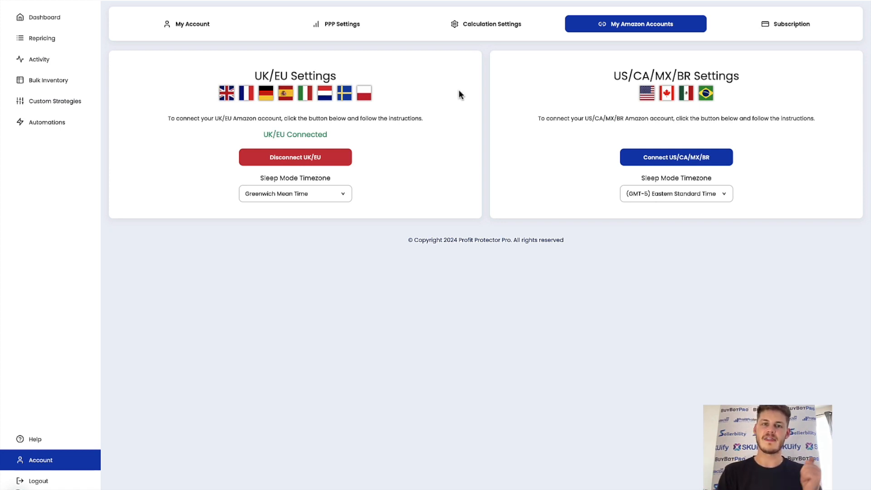
In the PPP settings, reorder the country list so that UK, France and Germany come before US.
{"action": "left_click", "coordinate": [363, 30]}
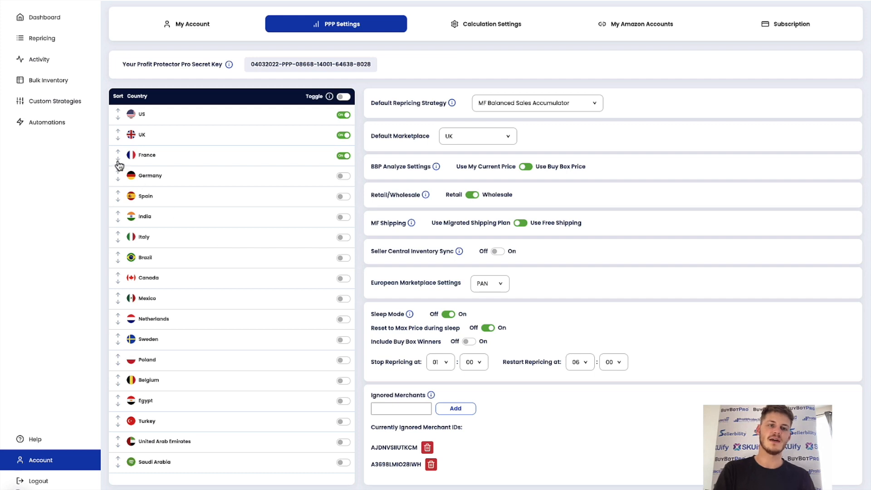
{"action": "left_click", "coordinate": [118, 131]}
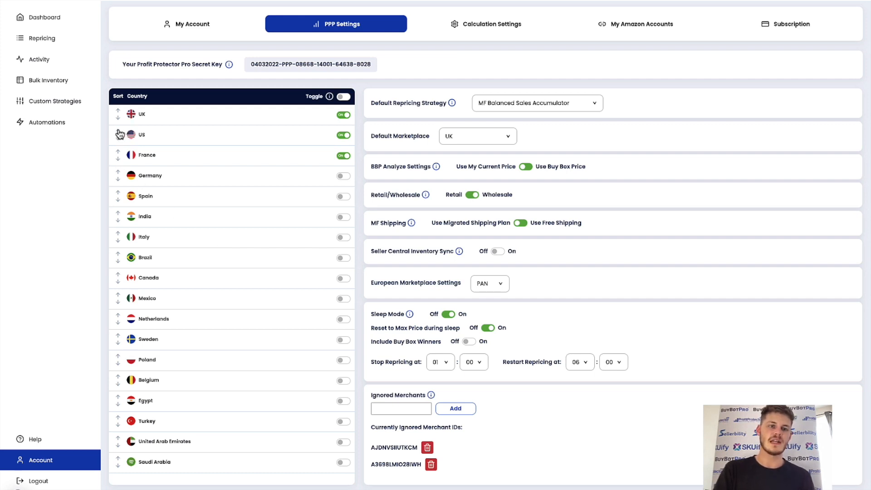
{"action": "left_click", "coordinate": [117, 131]}
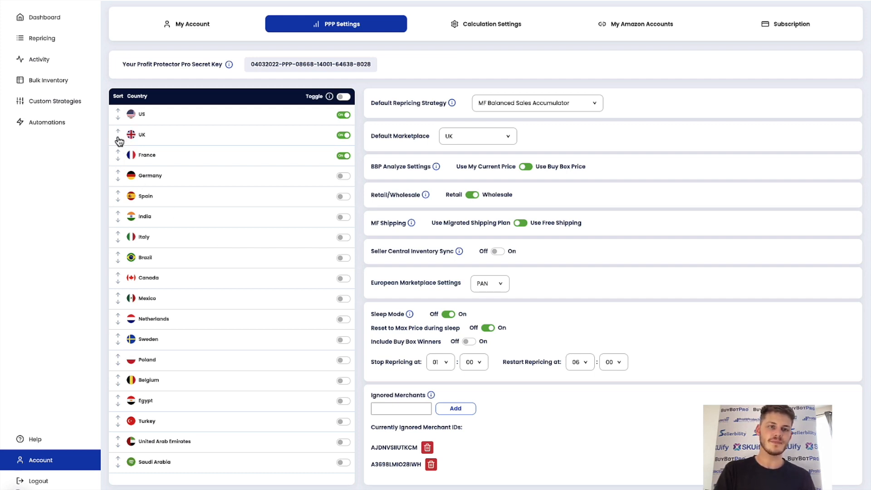
{"action": "left_click", "coordinate": [117, 119]}
{"action": "left_click", "coordinate": [118, 140]}
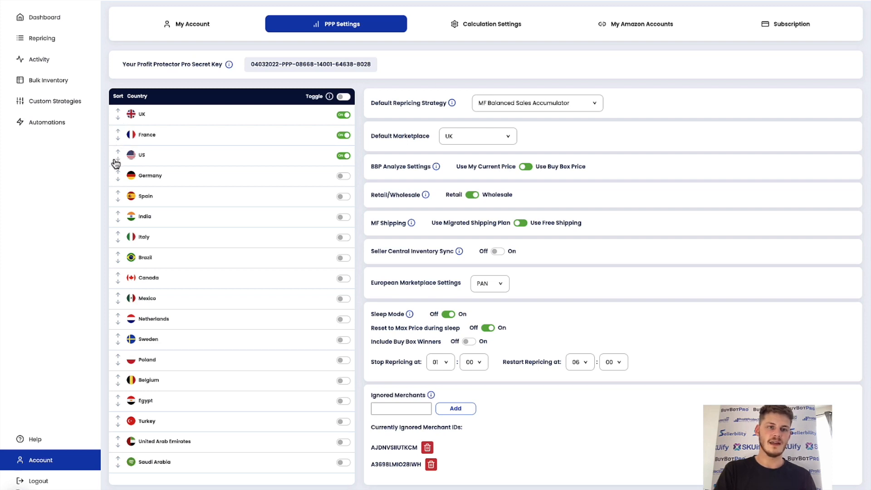
{"action": "left_click", "coordinate": [117, 160]}
Move Germany to the head of the country list and turn on Germany and all other countries.
{"action": "left_click", "coordinate": [348, 158]}
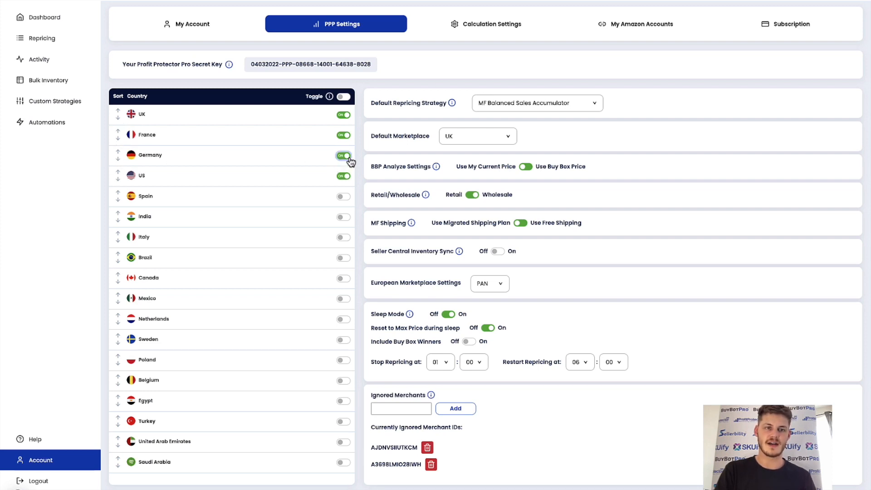
{"action": "left_click", "coordinate": [118, 153]}
{"action": "left_click", "coordinate": [118, 132]}
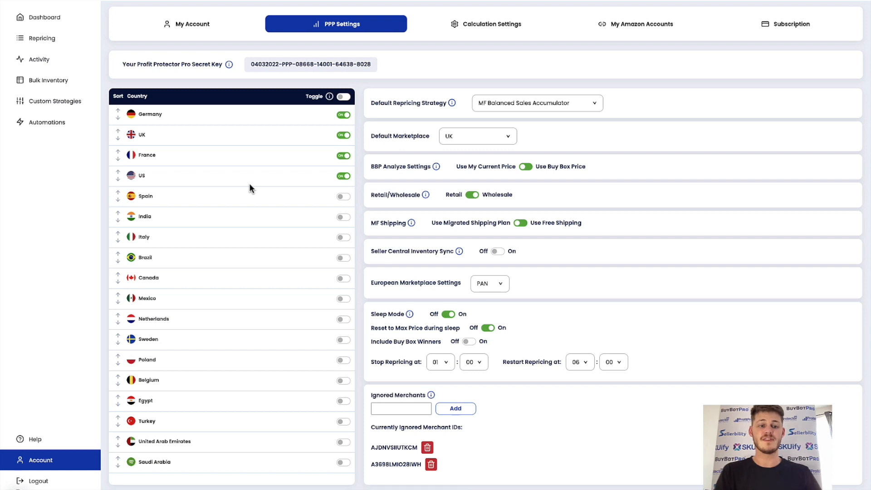
{"action": "left_click", "coordinate": [342, 97]}
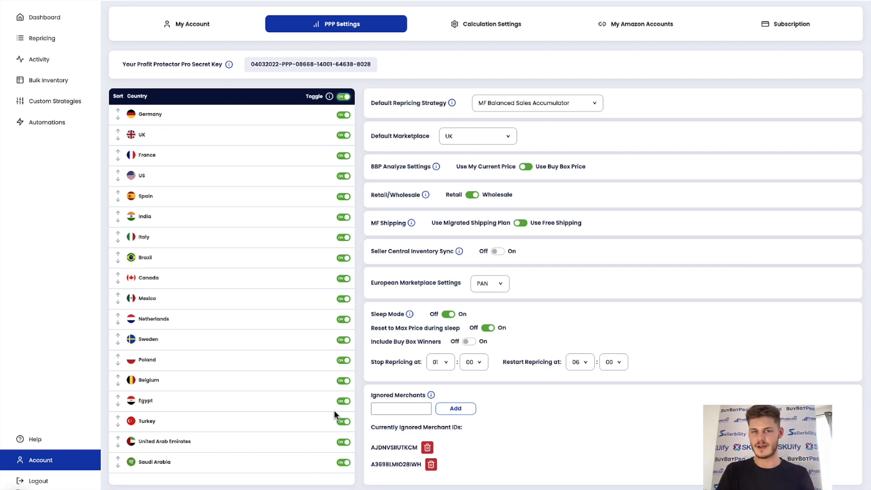
Review the extra fee fields and the UK VAT options under Break Even Fees in the calculation settings.
{"action": "left_click", "coordinate": [481, 28]}
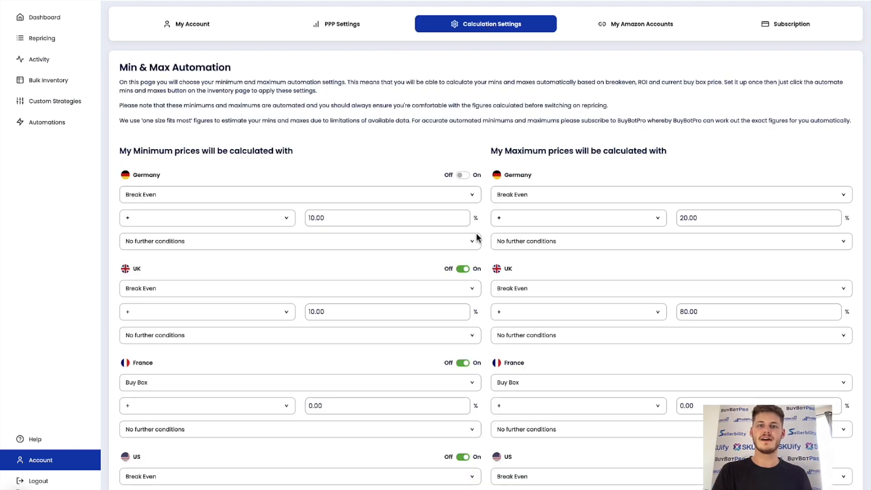
{"action": "scroll", "coordinate": [480, 272], "scroll_direction": "down", "scroll_amount": 8}
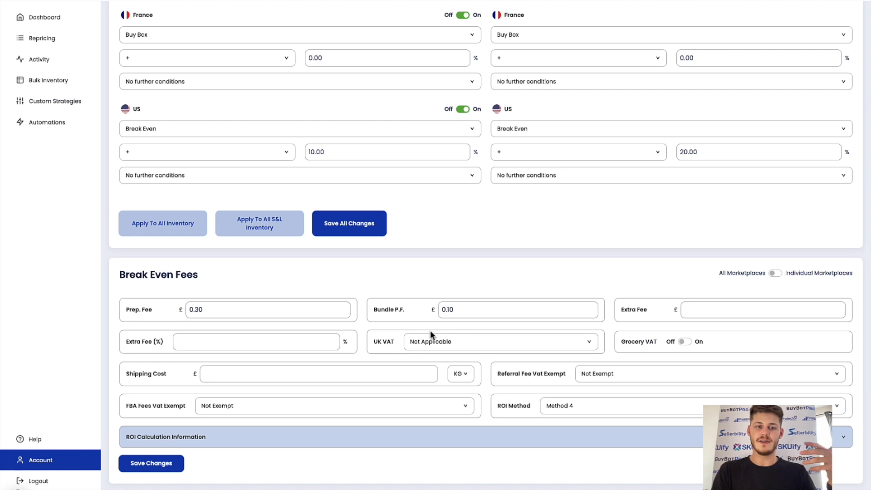
{"action": "left_click", "coordinate": [698, 309]}
{"action": "left_click", "coordinate": [288, 346]}
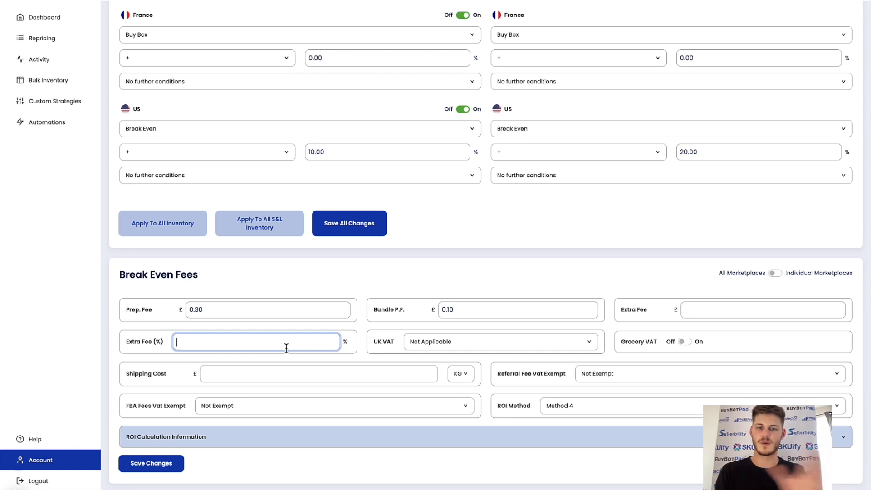
{"action": "left_click", "coordinate": [446, 345]}
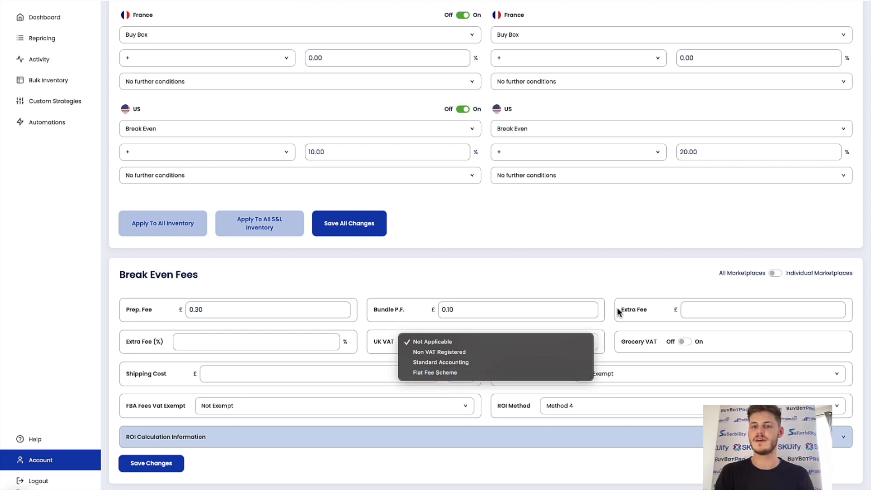
{"action": "left_click", "coordinate": [623, 323]}
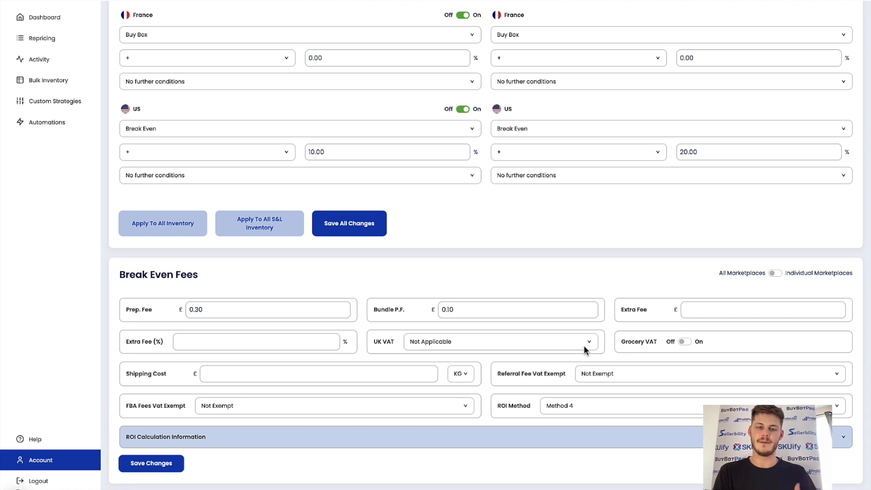
{"action": "left_click", "coordinate": [538, 341]}
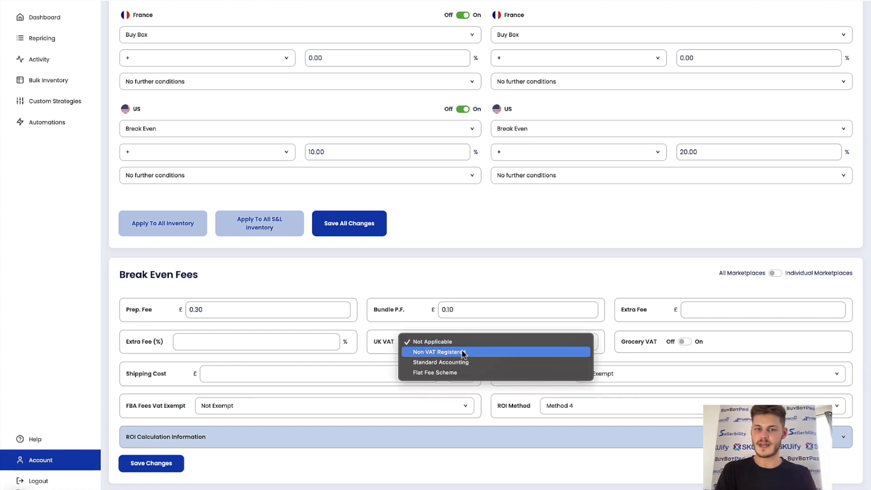
{"action": "left_click", "coordinate": [659, 338]}
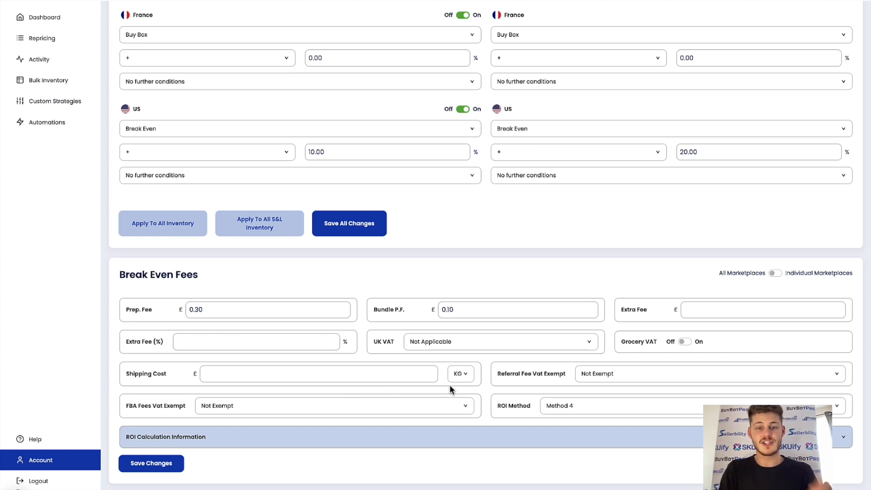
Check the weight unit options for shipping cost, the Referral Fee Vat Exempt setting and the available ROI methods.
{"action": "left_click", "coordinate": [460, 373]}
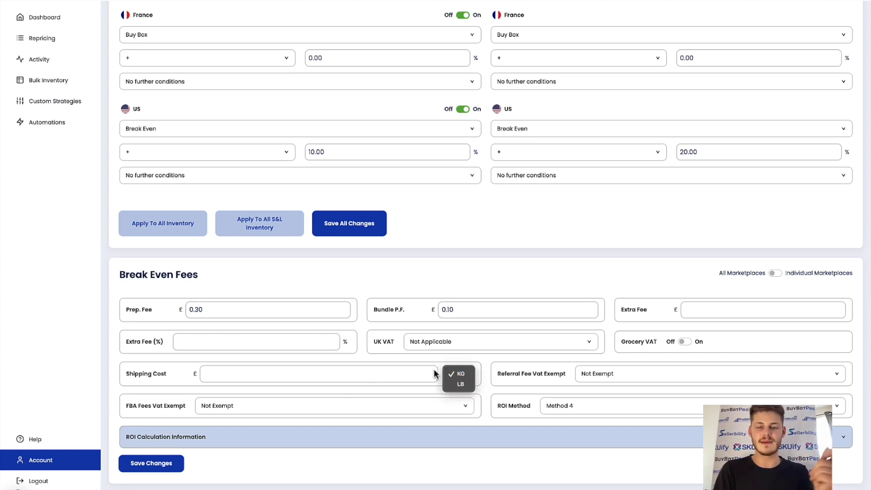
{"action": "left_click", "coordinate": [568, 371]}
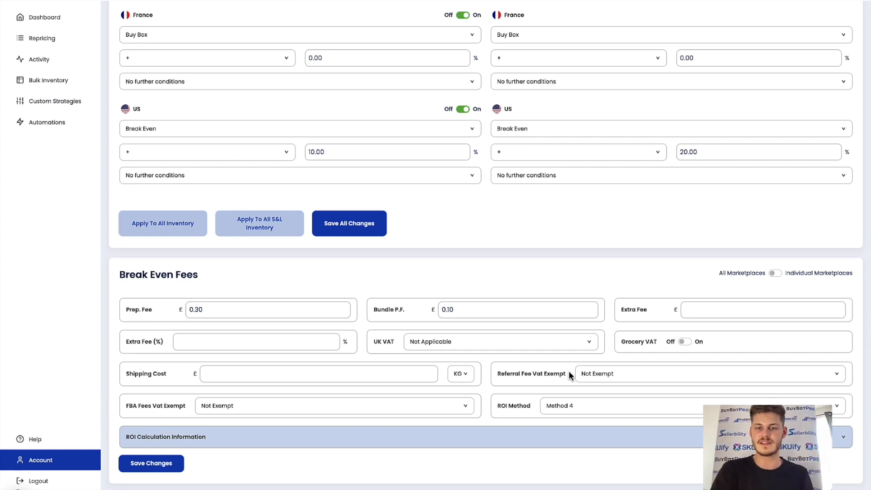
{"action": "left_click", "coordinate": [590, 371]}
{"action": "left_click", "coordinate": [565, 368]}
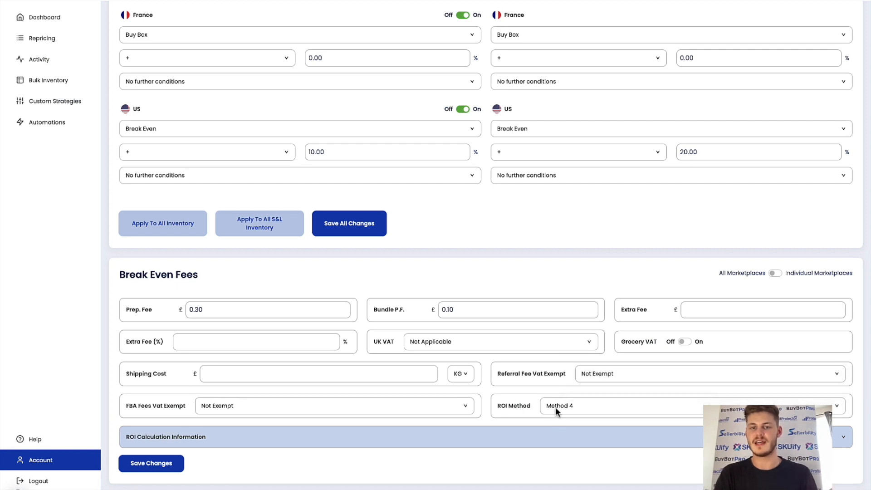
{"action": "left_click", "coordinate": [564, 408]}
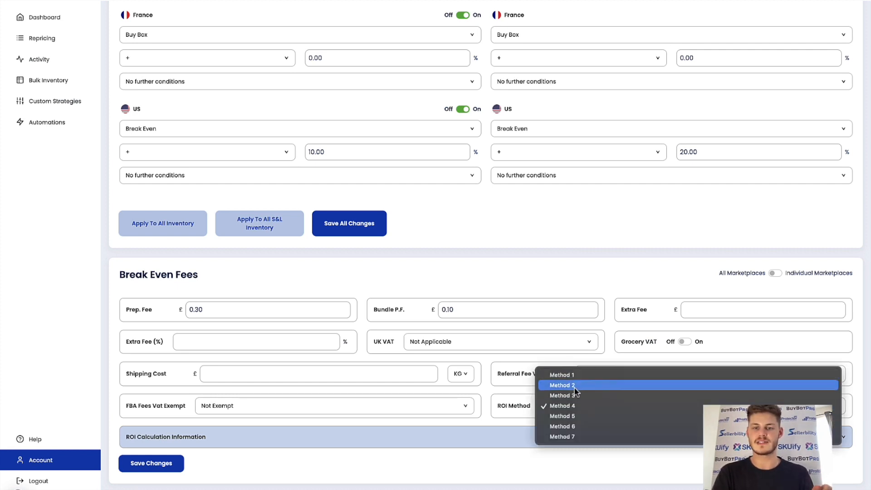
{"action": "left_click", "coordinate": [580, 405]}
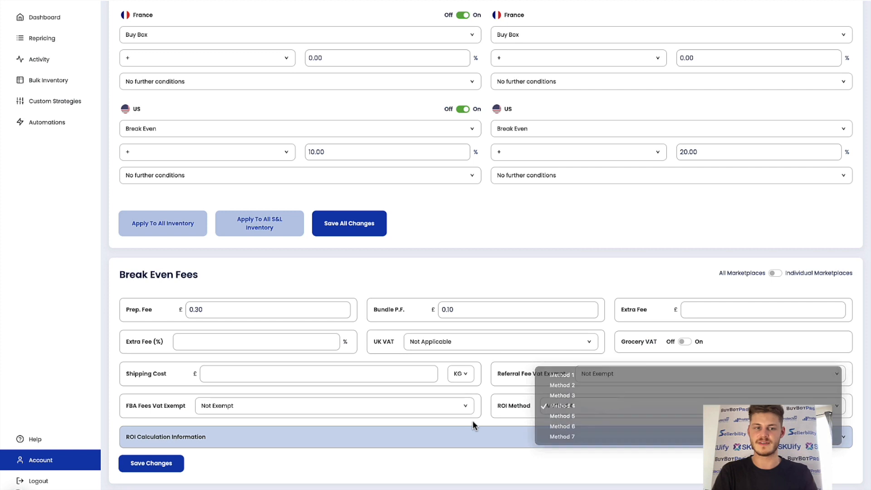
Expand the ROI Calculation Information, read the formulas of the ROI methods and collapse it again.
{"action": "left_click", "coordinate": [496, 437]}
{"action": "scroll", "coordinate": [526, 465], "scroll_direction": "down", "scroll_amount": 4}
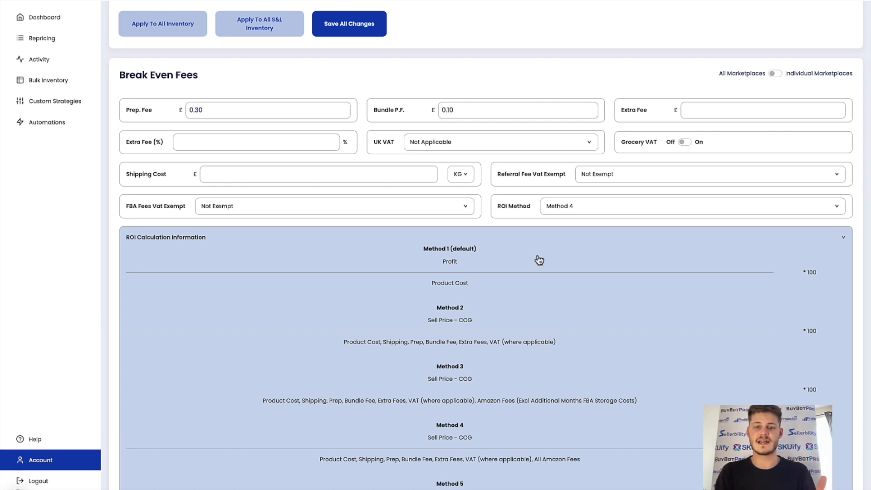
{"action": "scroll", "coordinate": [539, 260], "scroll_direction": "down", "scroll_amount": 2}
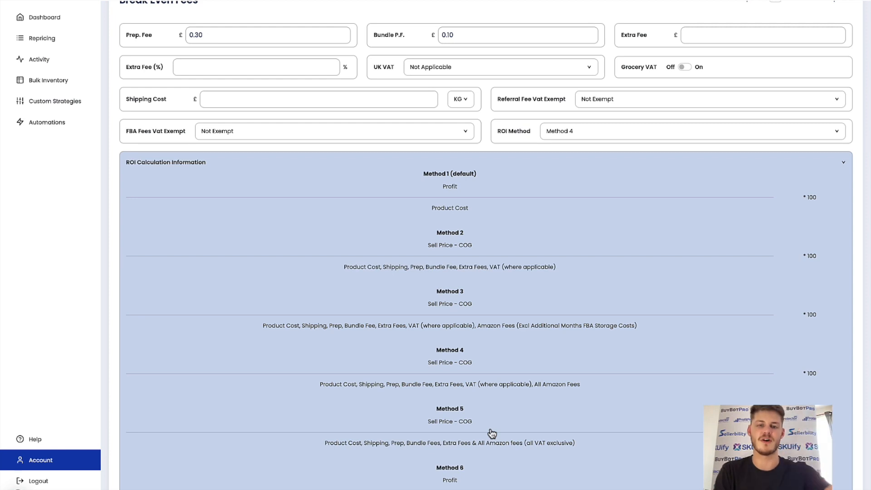
{"action": "left_click", "coordinate": [842, 168]}
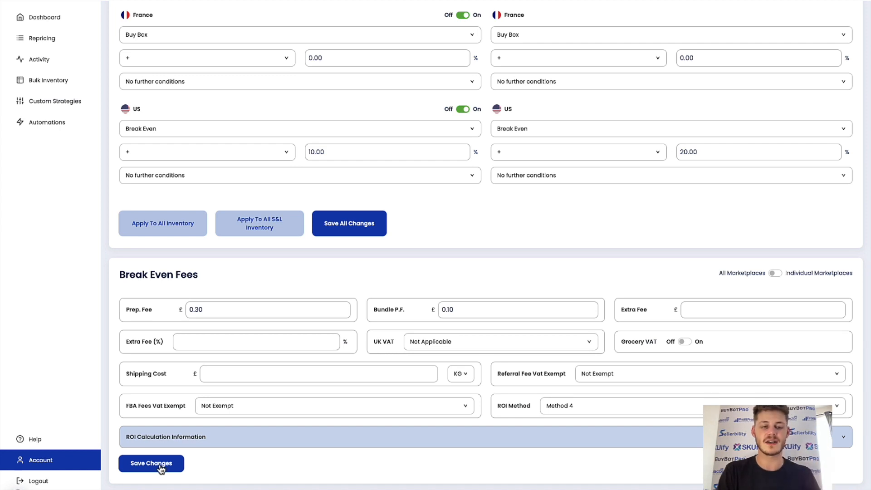
Review the break even fee fields under Individual Marketplaces, and return the fees to All Marketplaces.
{"action": "left_click", "coordinate": [776, 274]}
{"action": "scroll", "coordinate": [670, 358], "scroll_direction": "down", "scroll_amount": 4}
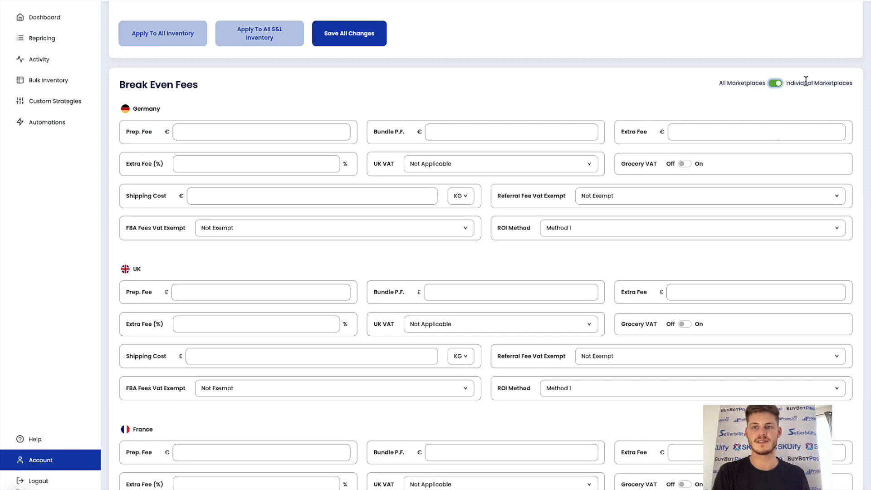
{"action": "scroll", "coordinate": [597, 319], "scroll_direction": "down", "scroll_amount": 4}
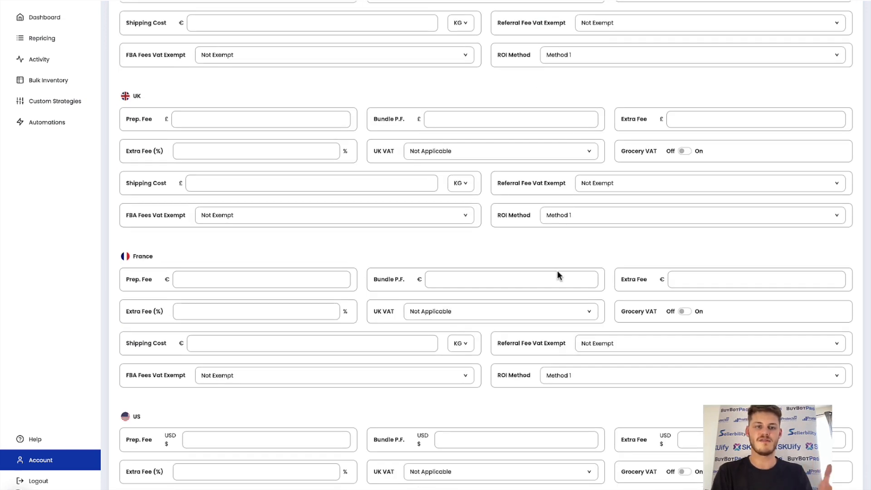
{"action": "scroll", "coordinate": [558, 274], "scroll_direction": "down", "scroll_amount": 3}
{"action": "scroll", "coordinate": [577, 351], "scroll_direction": "up", "scroll_amount": 2}
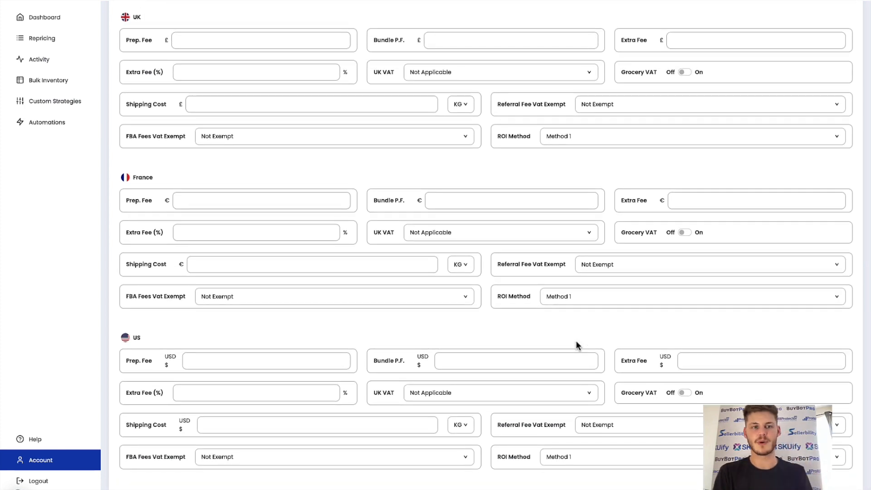
{"action": "scroll", "coordinate": [577, 346], "scroll_direction": "down", "scroll_amount": 1}
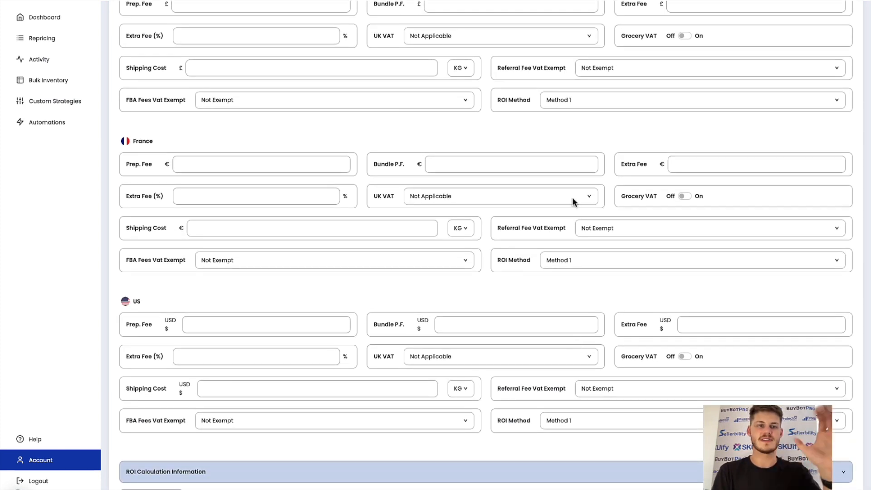
{"action": "scroll", "coordinate": [575, 199], "scroll_direction": "up", "scroll_amount": 3}
{"action": "scroll", "coordinate": [573, 201], "scroll_direction": "up", "scroll_amount": 1}
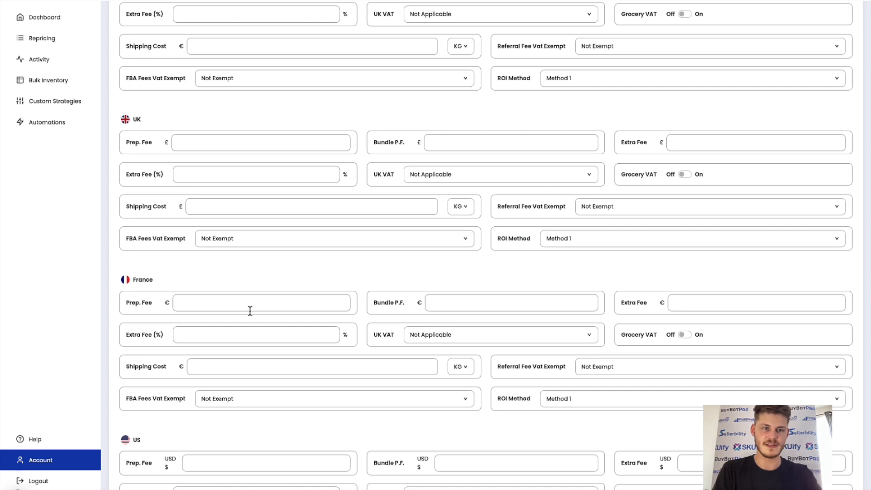
{"action": "scroll", "coordinate": [250, 311], "scroll_direction": "down", "scroll_amount": 4}
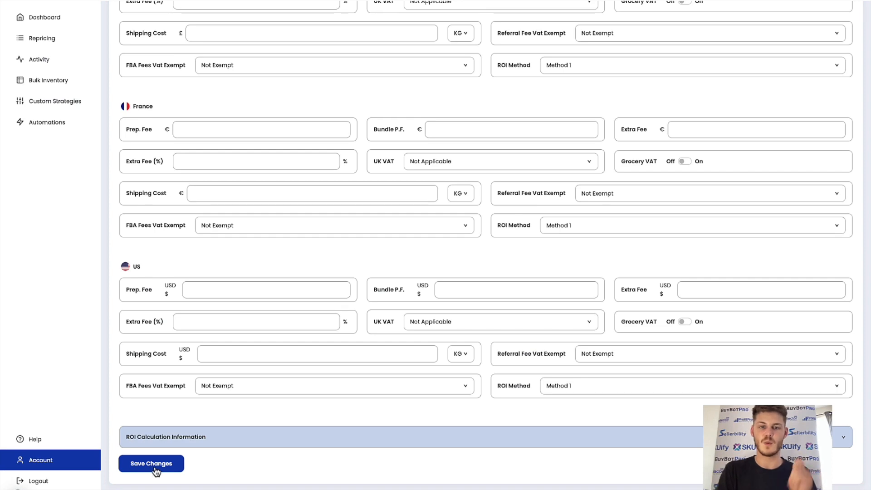
{"action": "scroll", "coordinate": [317, 374], "scroll_direction": "up", "scroll_amount": 14}
{"action": "scroll", "coordinate": [316, 374], "scroll_direction": "down", "scroll_amount": 6}
{"action": "left_click", "coordinate": [774, 166]}
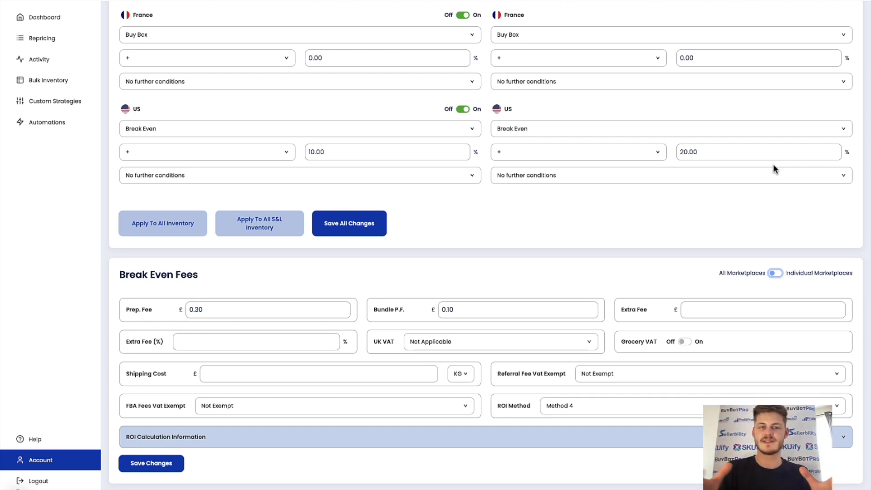
Return to the PPP settings of the account.
{"action": "scroll", "coordinate": [773, 164], "scroll_direction": "up", "scroll_amount": 8}
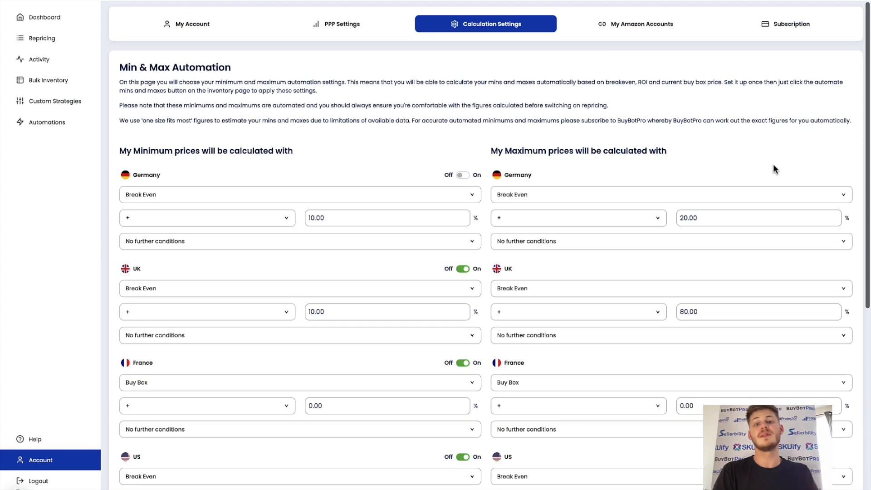
{"action": "left_click", "coordinate": [344, 27]}
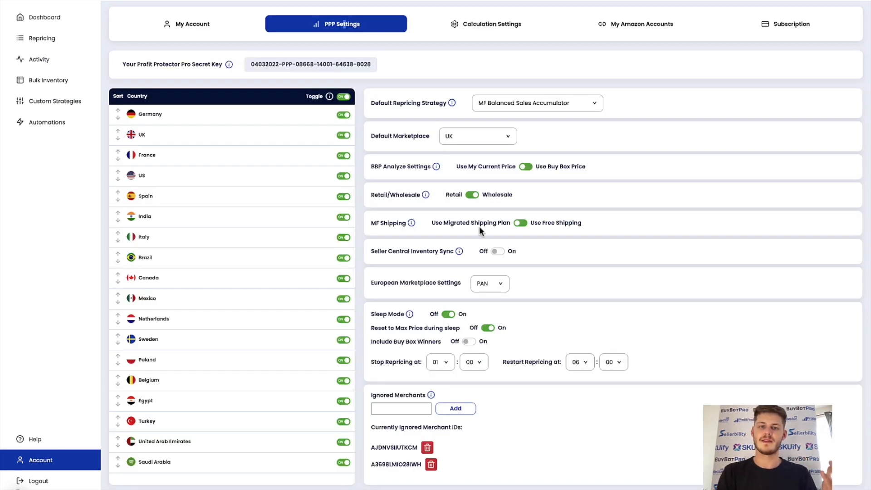